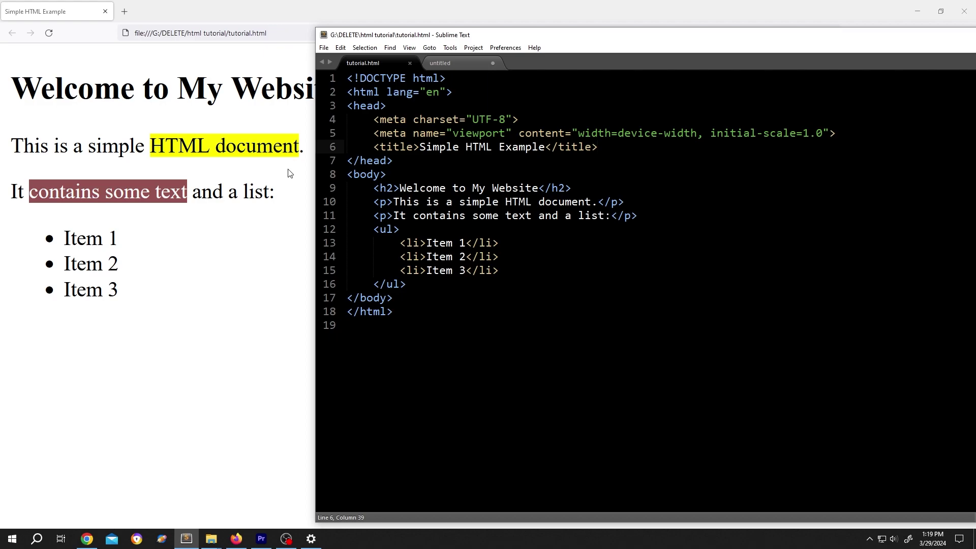
# Reload tutorial.html in Firefox to clear both highlights, then return to Sublime Text.
pyautogui.moveTo(546, 36); pyautogui.dragTo(489, 33)
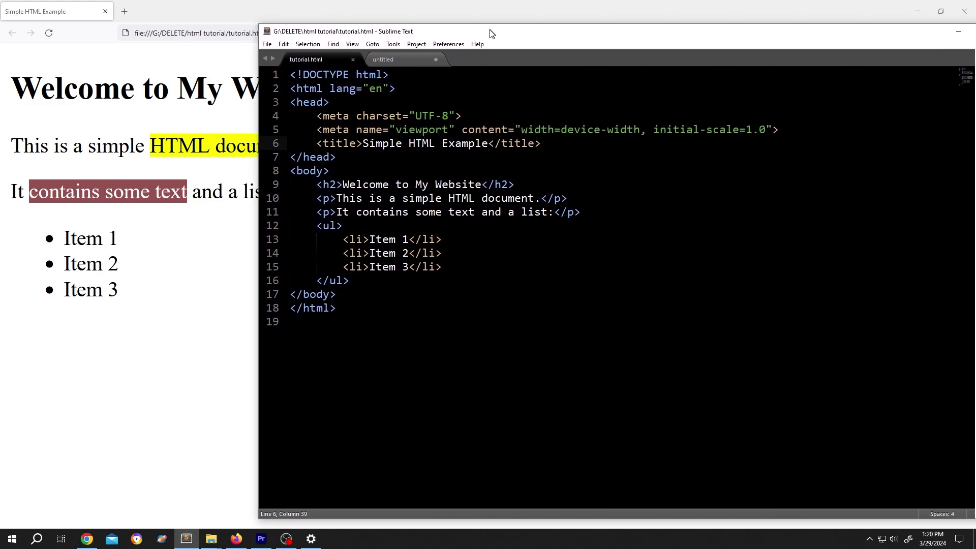
pyautogui.click(194, 102)
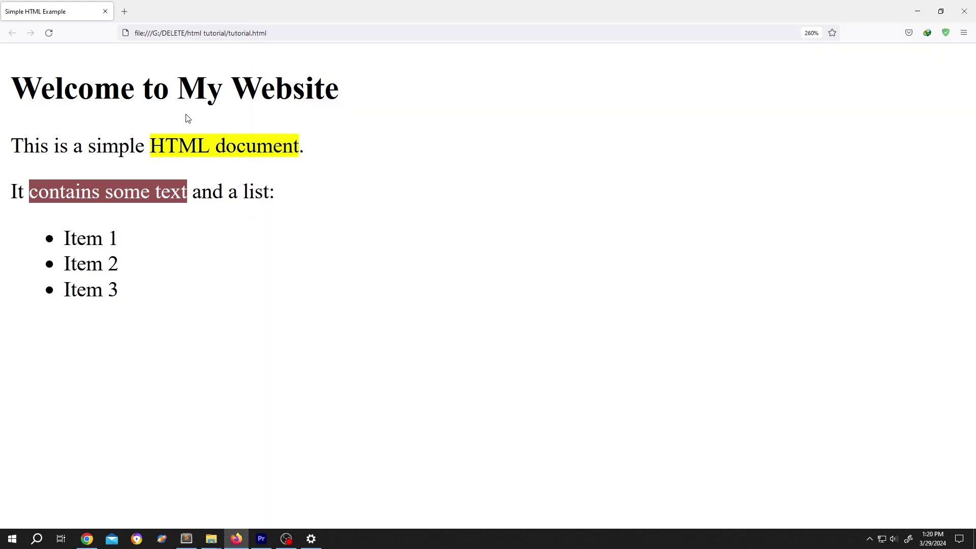
pyautogui.click(49, 33)
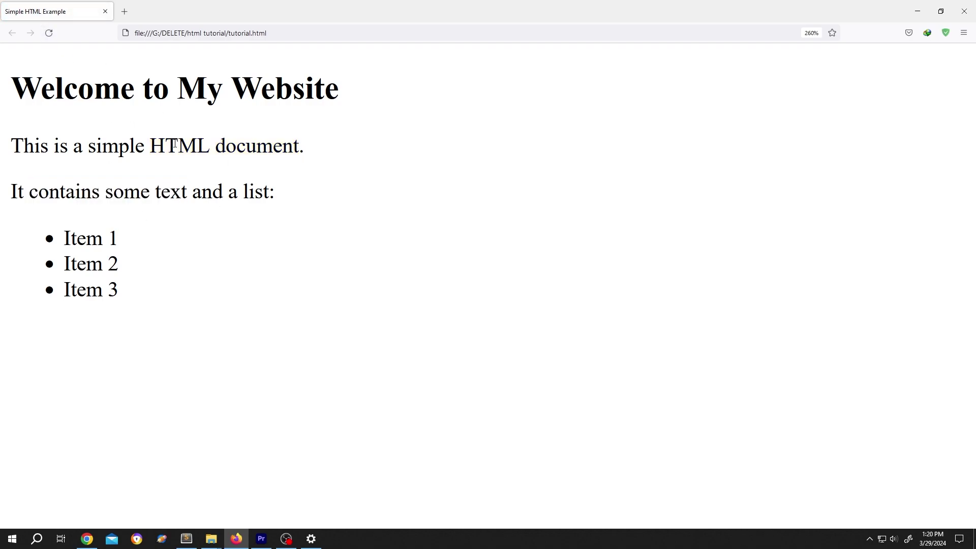
pyautogui.scroll(-1, 176, 147)
pyautogui.click(186, 539)
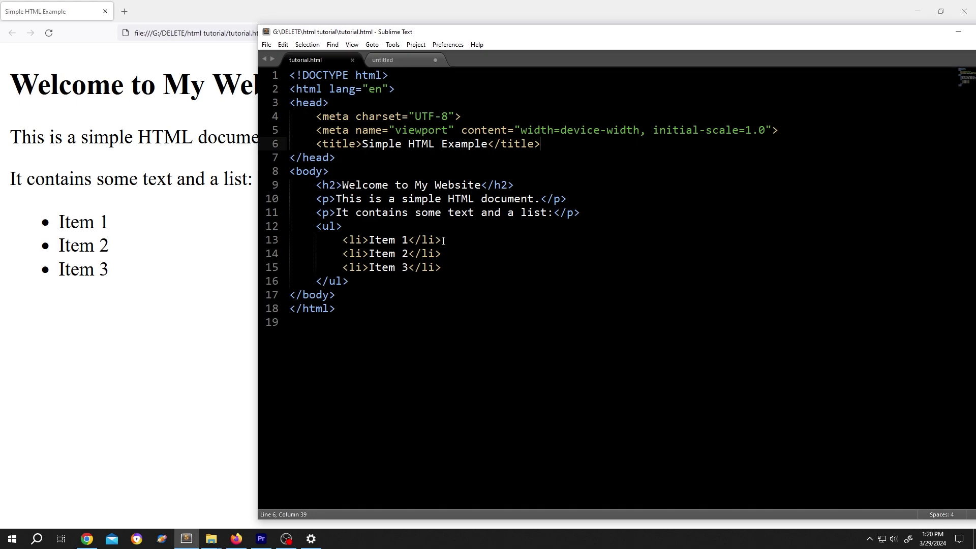
# Wrap the word HTML on line 10 in <mark> and </mark> tags.
pyautogui.moveTo(508, 34); pyautogui.dragTo(530, 36)
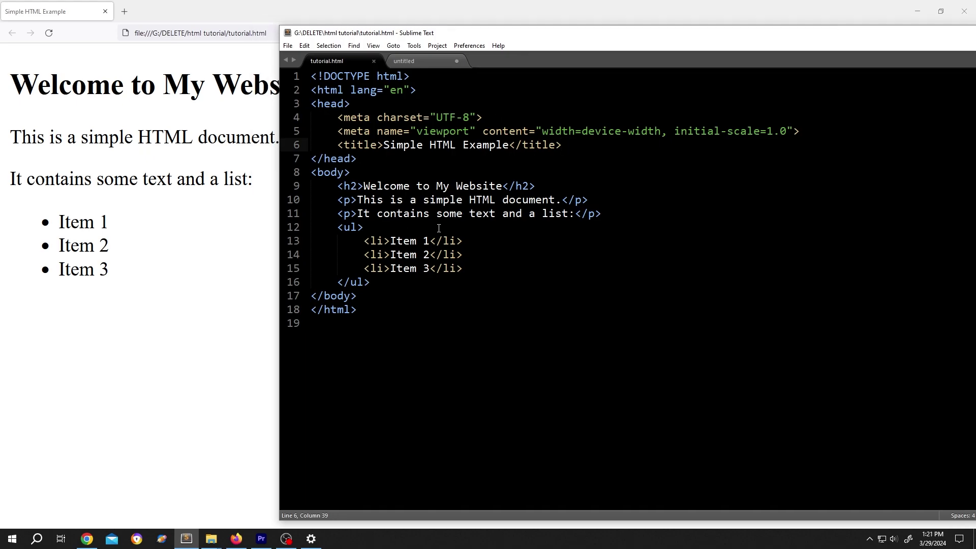
pyautogui.click(471, 200)
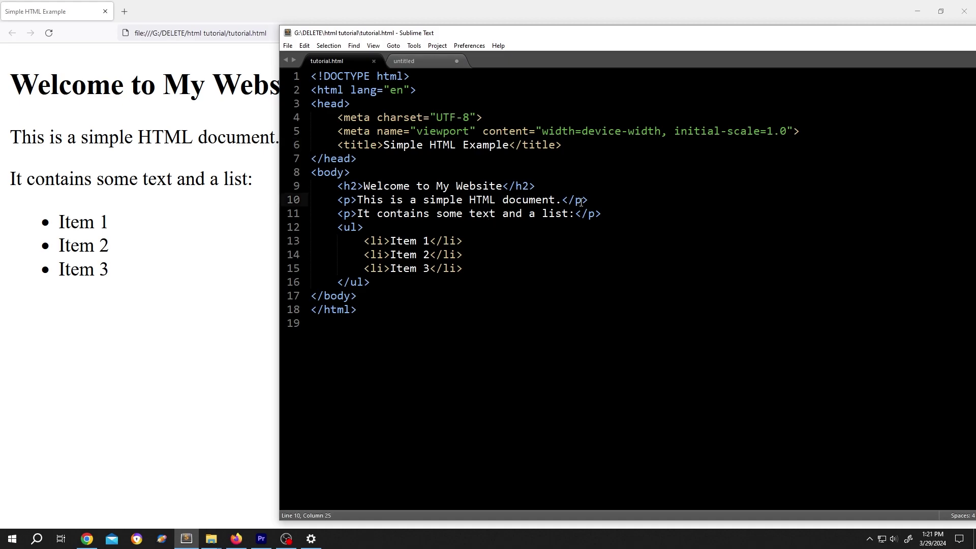
pyautogui.write('<mark')
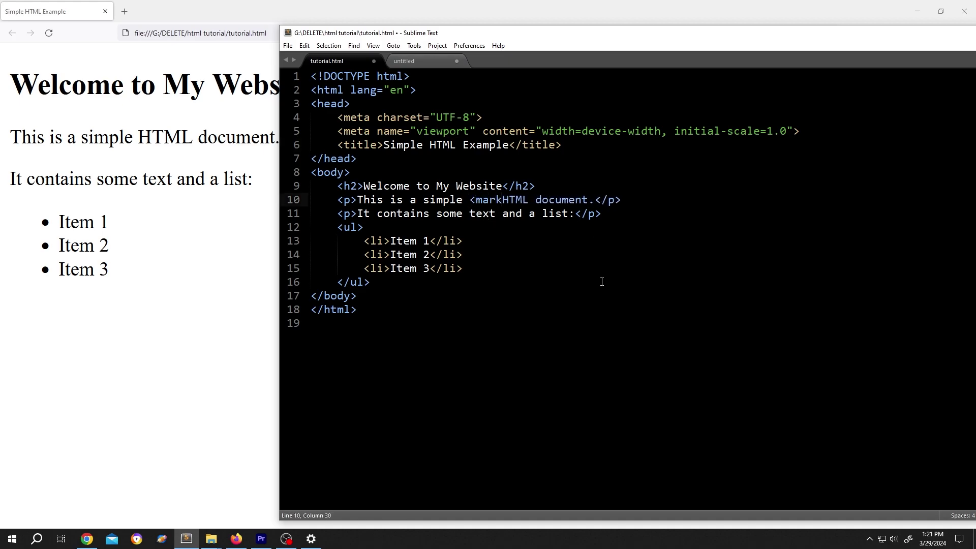
pyautogui.write('>')
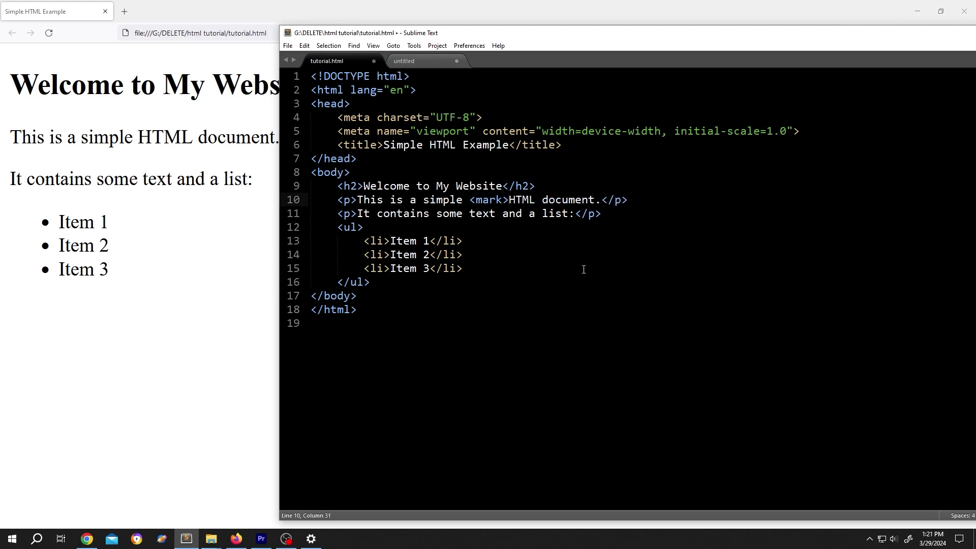
pyautogui.click(537, 199)
pyautogui.write('<')
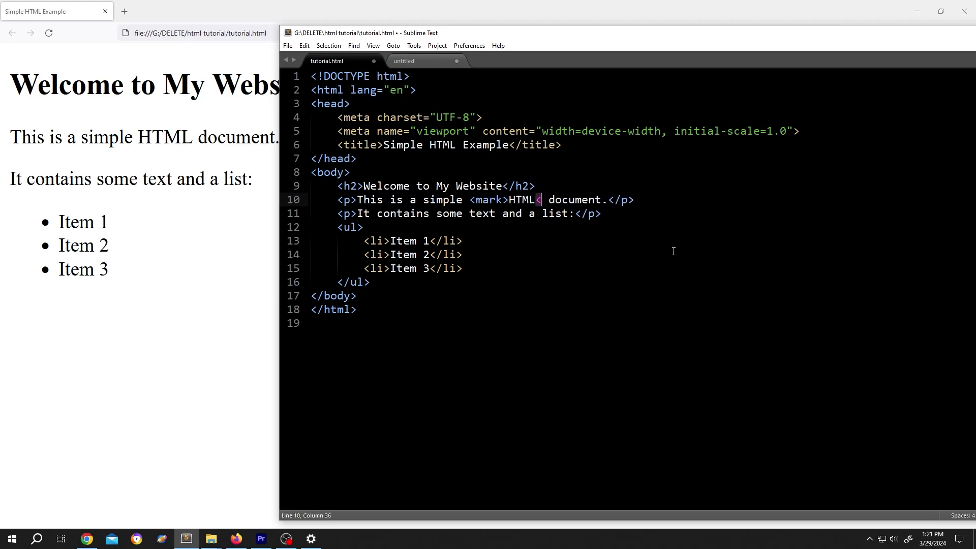
pyautogui.write('/mark')
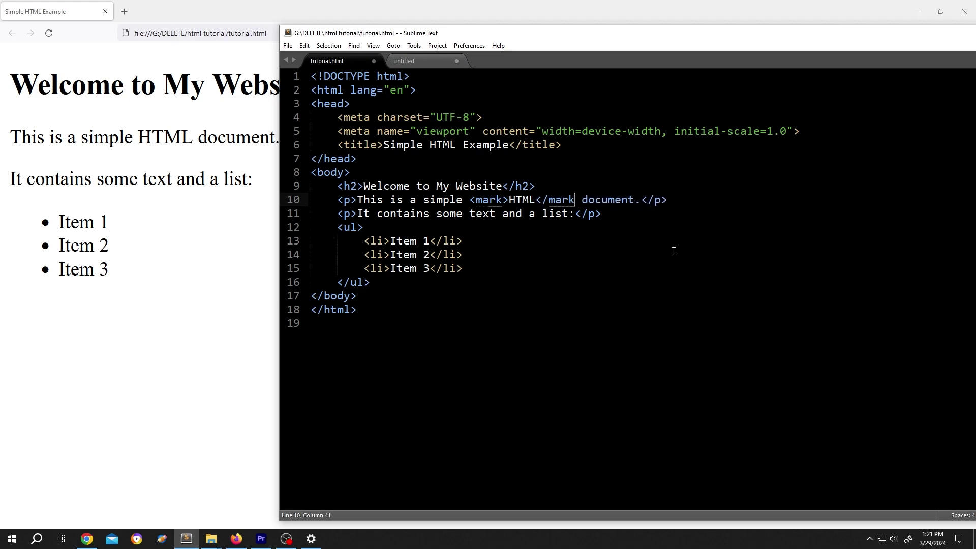
pyautogui.write('>')
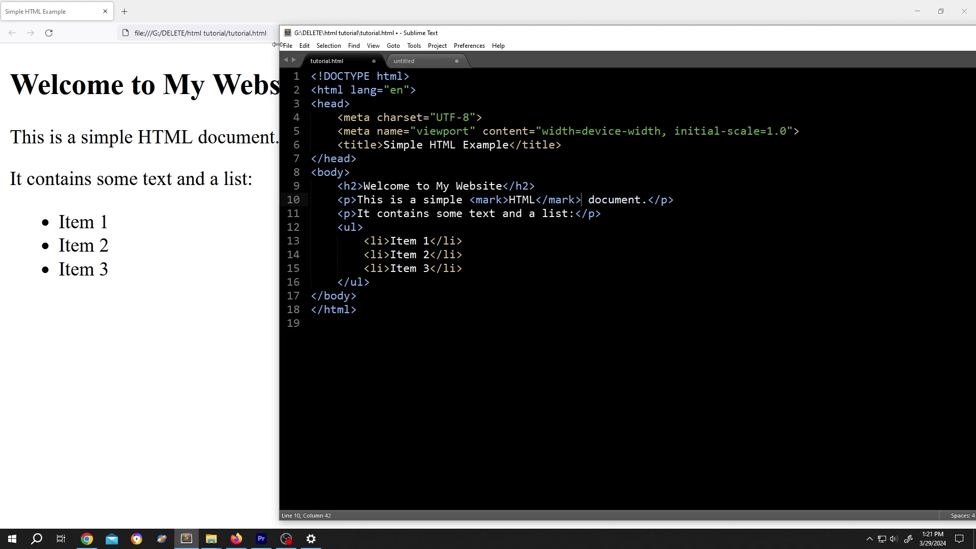
# Save tutorial.html and reload the browser to show HTML highlighted yellow.
pyautogui.click(287, 46)
pyautogui.click(301, 121)
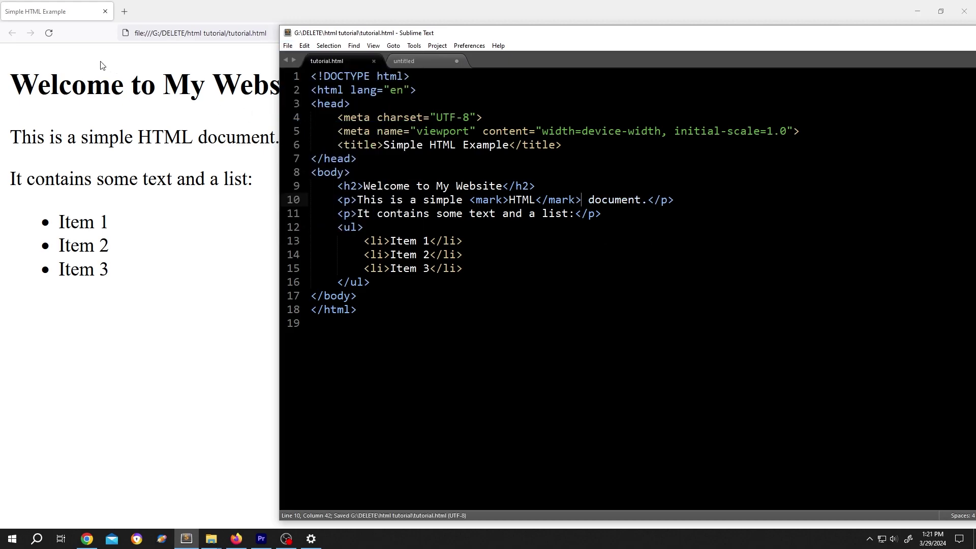
pyautogui.click(49, 32)
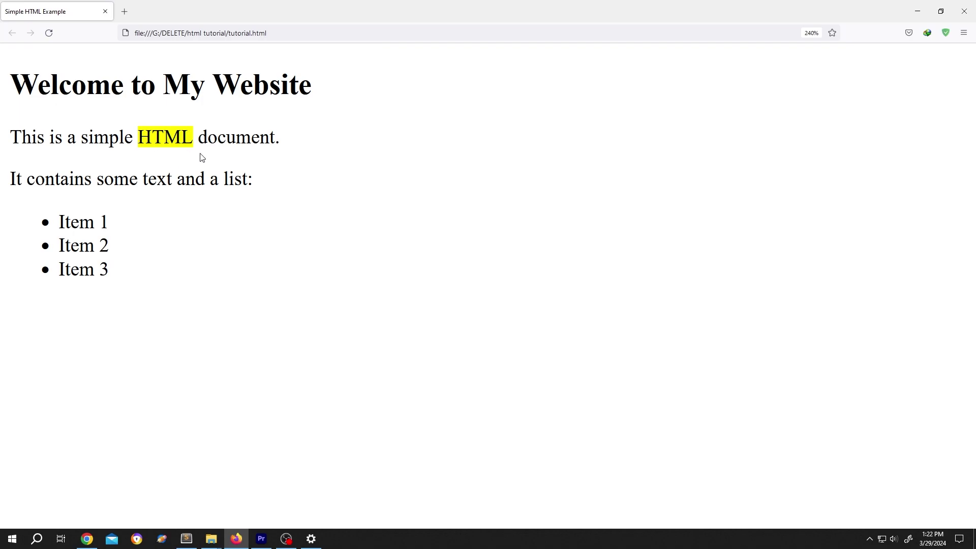
# Add a style block below the title with a mark rule setting background-color:green.
pyautogui.click(187, 540)
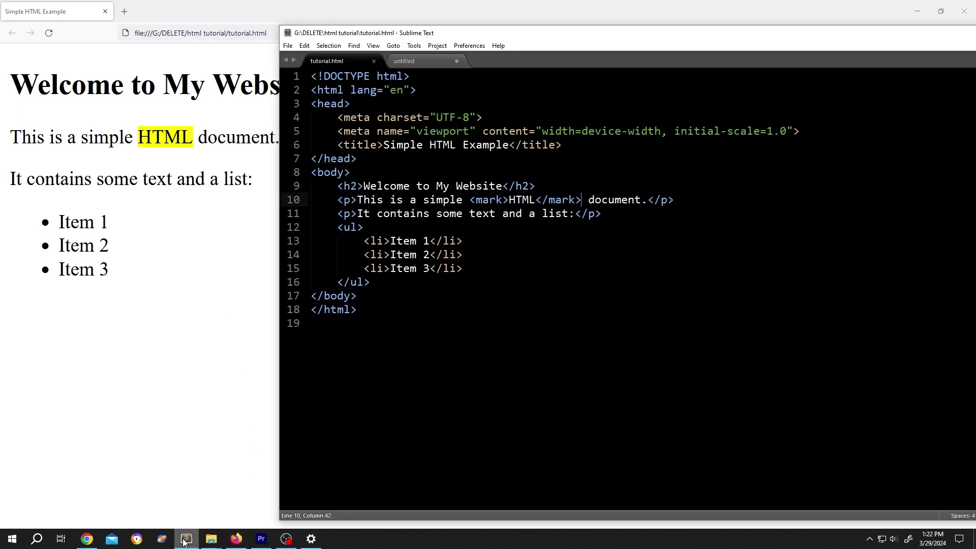
pyautogui.click(581, 148)
pyautogui.press('Return')
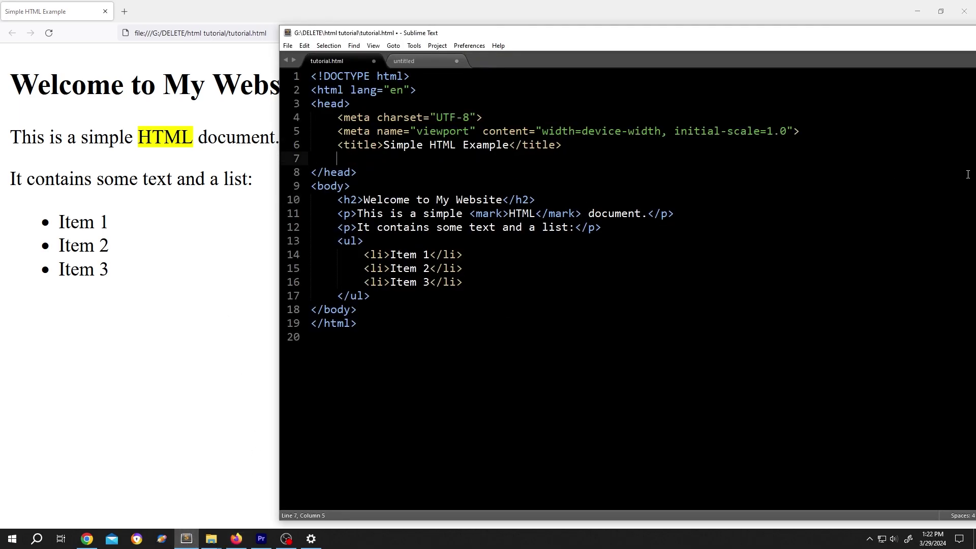
pyautogui.write('<style')
pyautogui.write('>')
pyautogui.write('</st')
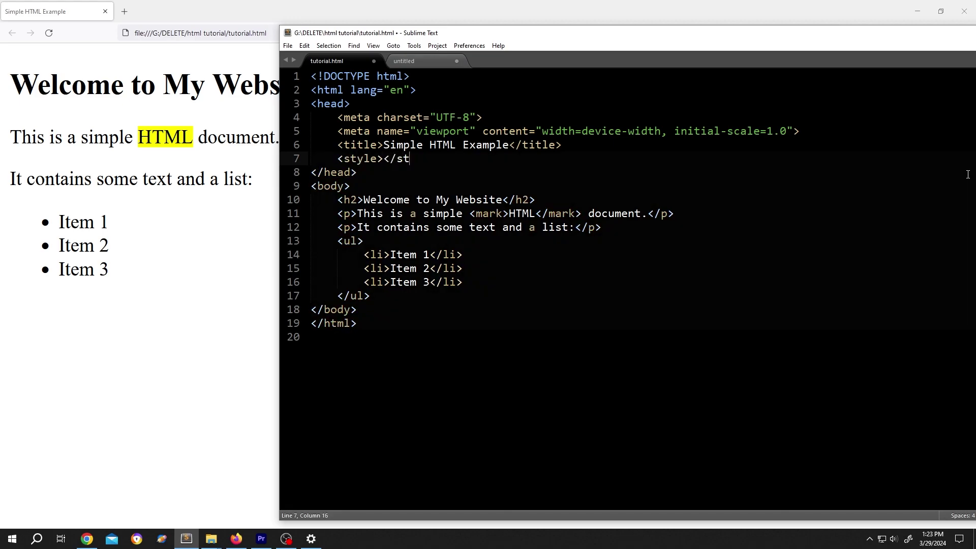
pyautogui.write('yle>')
pyautogui.press('Return')
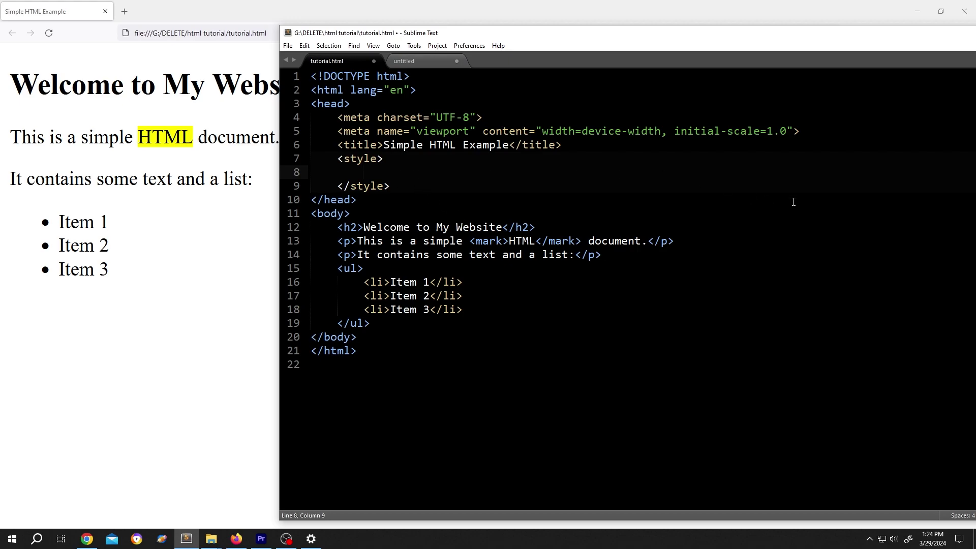
pyautogui.write('mark{}')
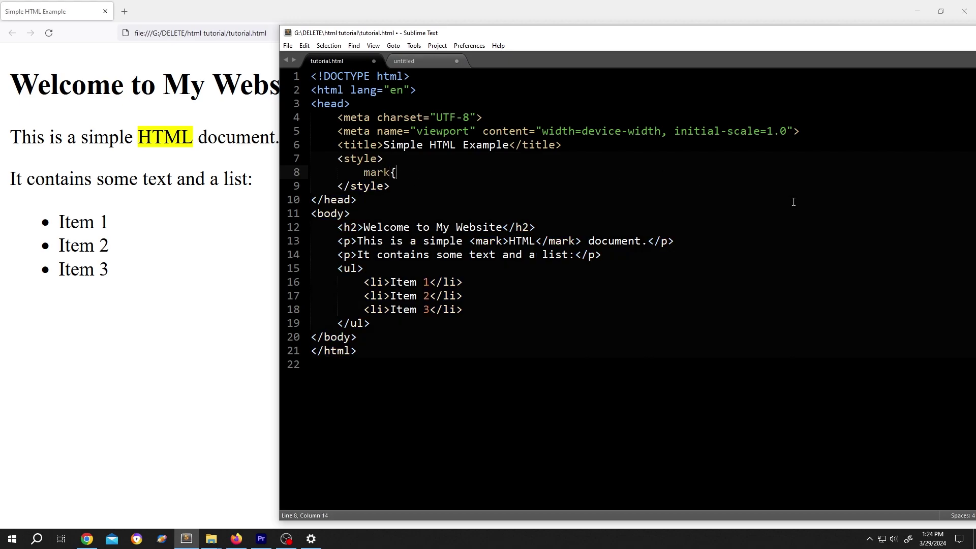
pyautogui.press('Return')
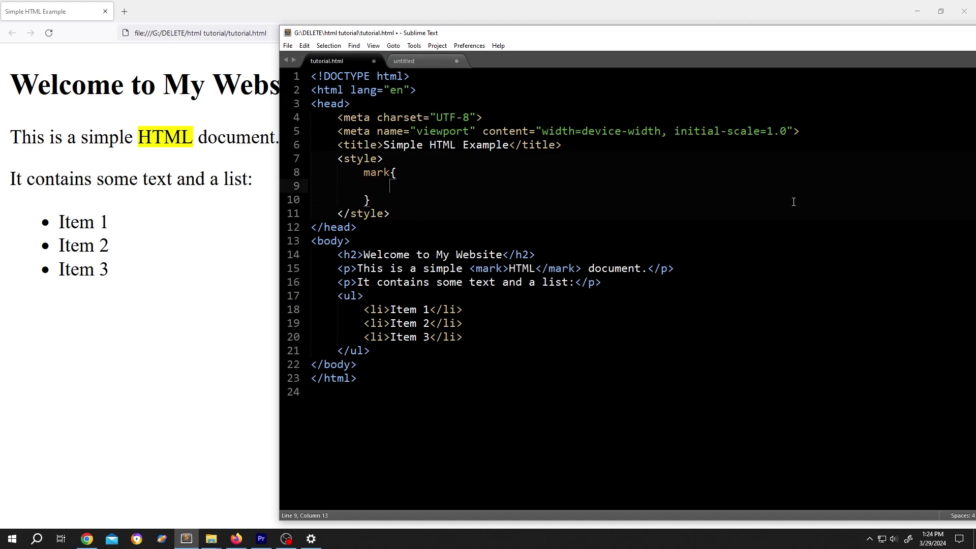
pyautogui.write('background')
pyautogui.write('-color:')
pyautogui.write('green;')
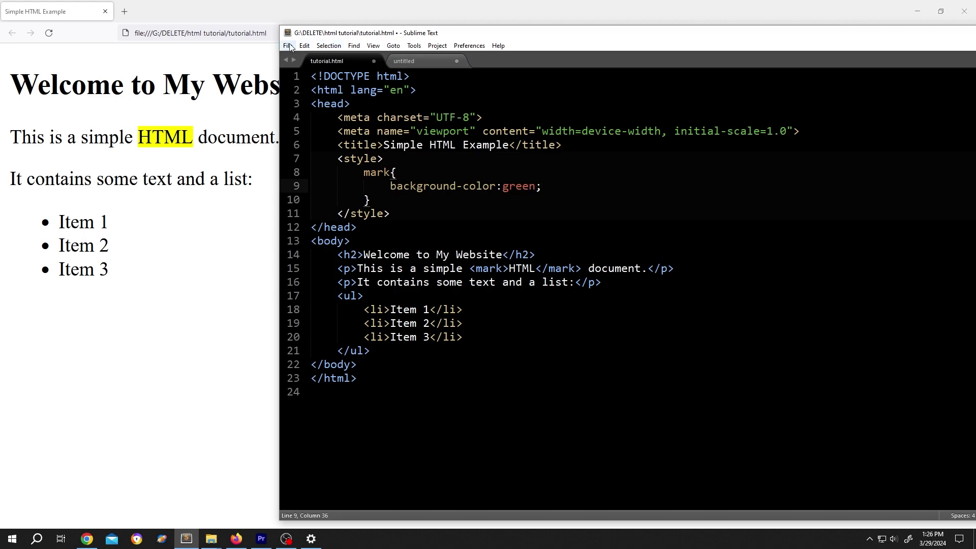
# Save the file and reload the browser to see HTML highlighted green.
pyautogui.click(288, 45)
pyautogui.click(303, 125)
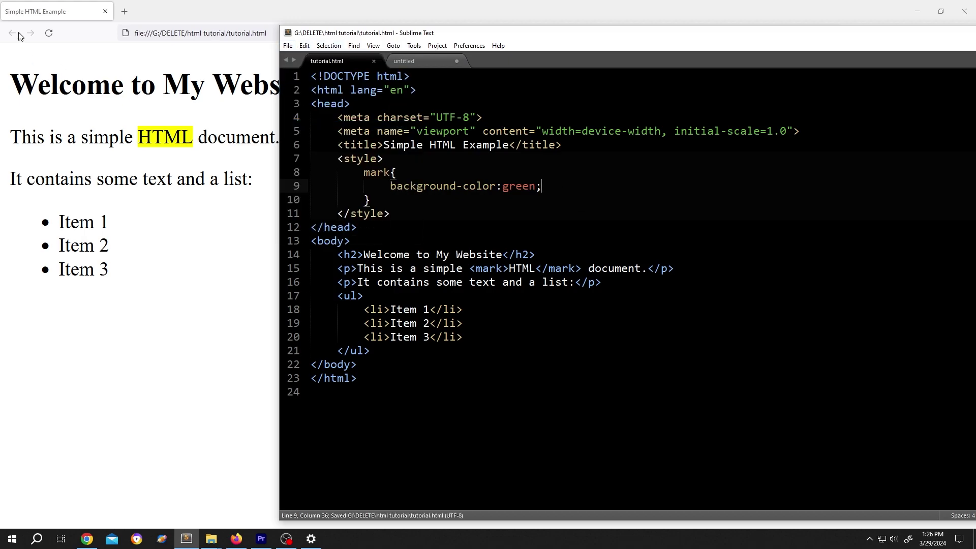
pyautogui.click(49, 32)
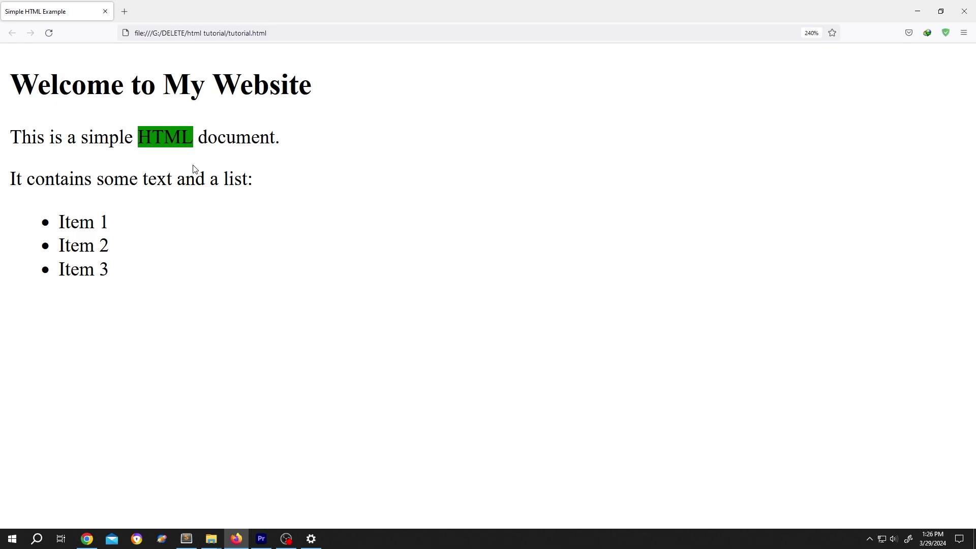
pyautogui.click(186, 539)
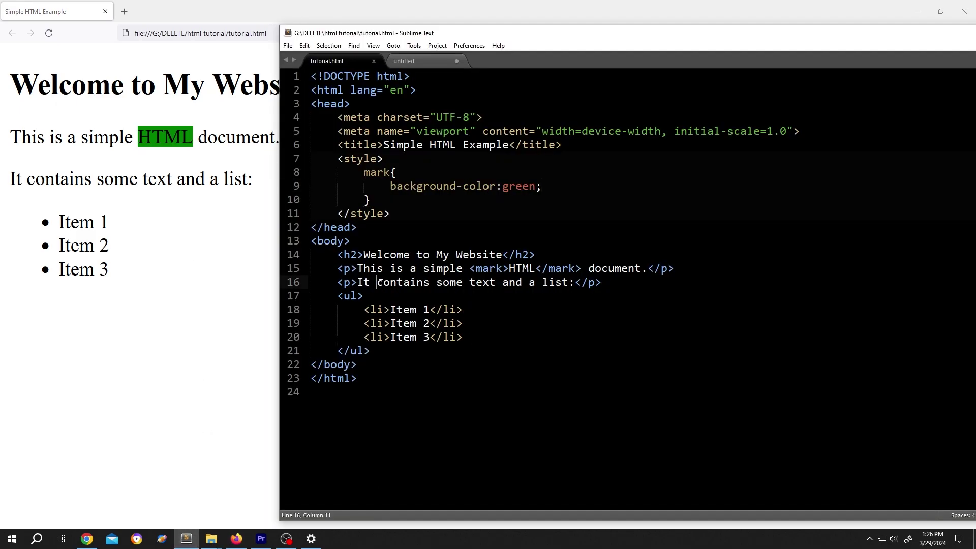
# Surround 'contains some text' with <span class="high_text"> and a closing </span>.
pyautogui.moveTo(376, 283); pyautogui.dragTo(498, 282)
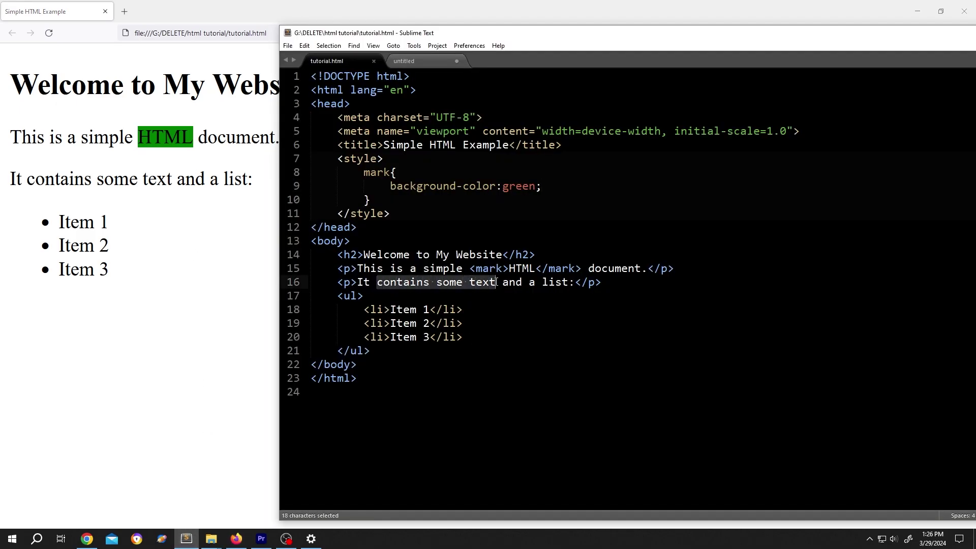
pyautogui.click(380, 283)
pyautogui.write('<span>')
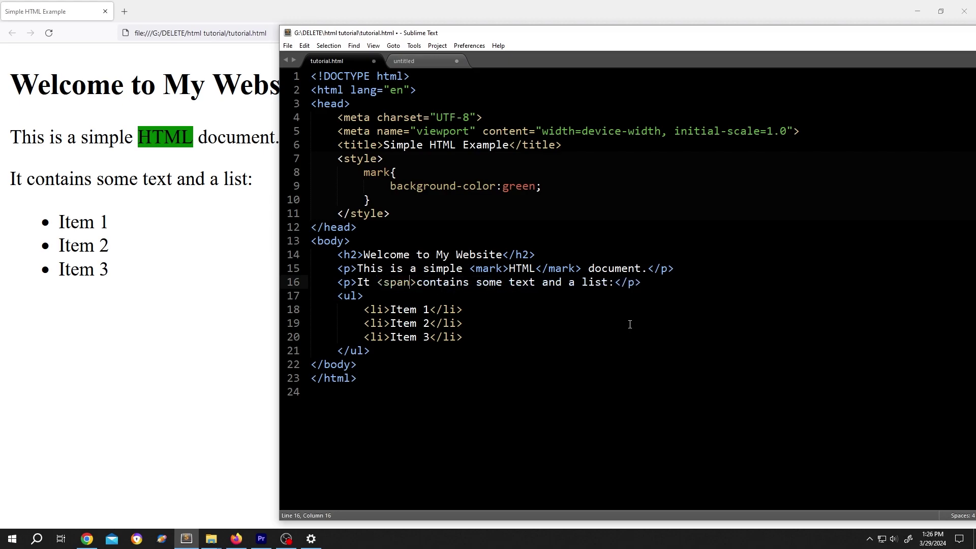
pyautogui.write(' class=')
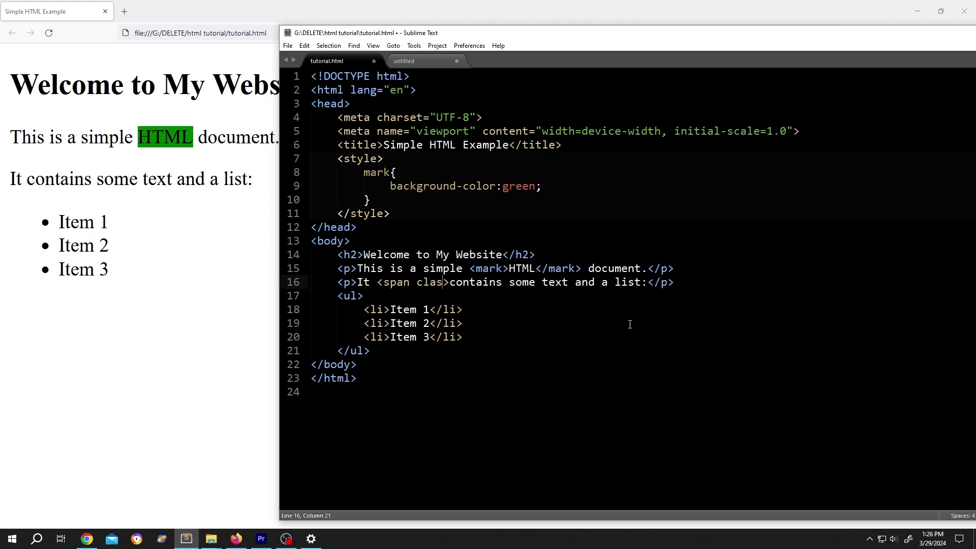
pyautogui.write('""')
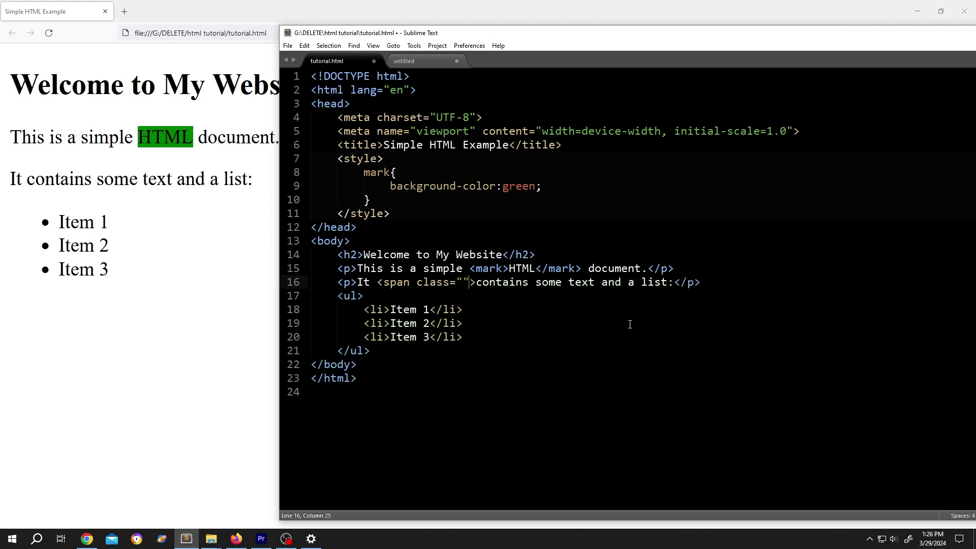
pyautogui.write('high_text')
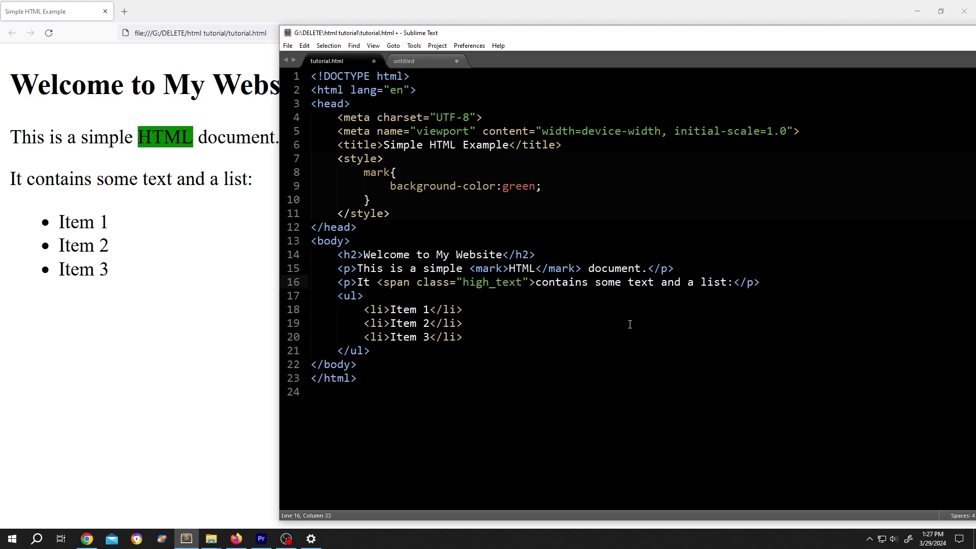
pyautogui.click(654, 282)
pyautogui.write('</span')
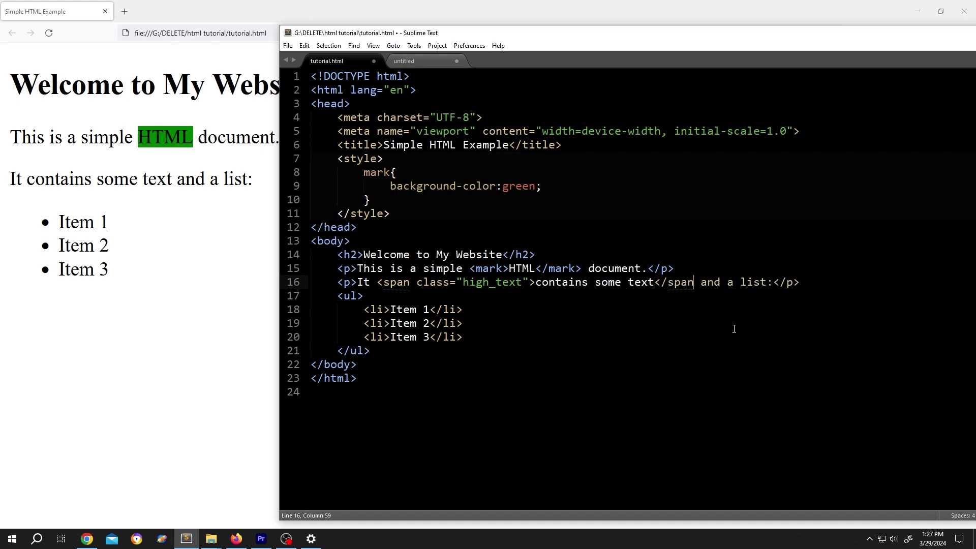
pyautogui.write('>')
# Add a .high_text rule with background-color:gray after the mark rule.
pyautogui.click(370, 200)
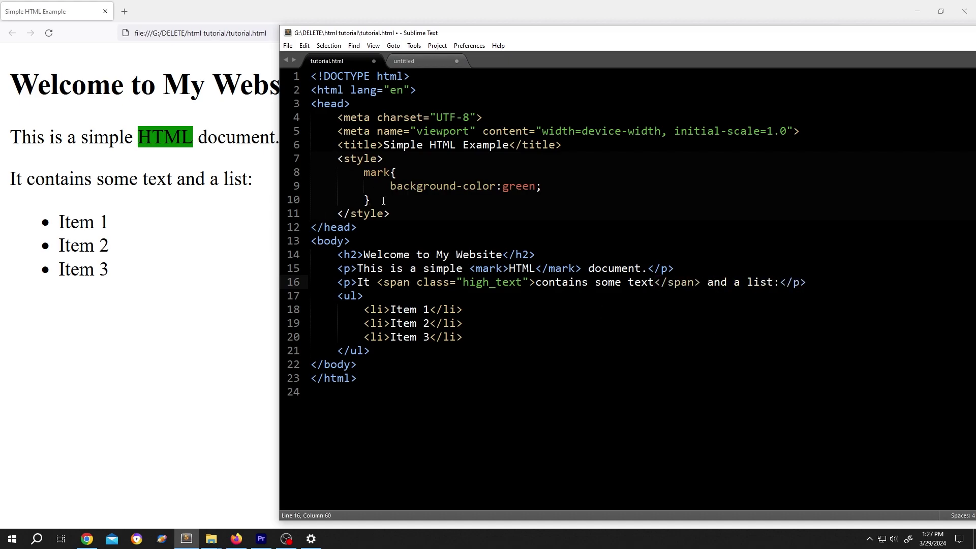
pyautogui.press('Return')
pyautogui.write('.hi')
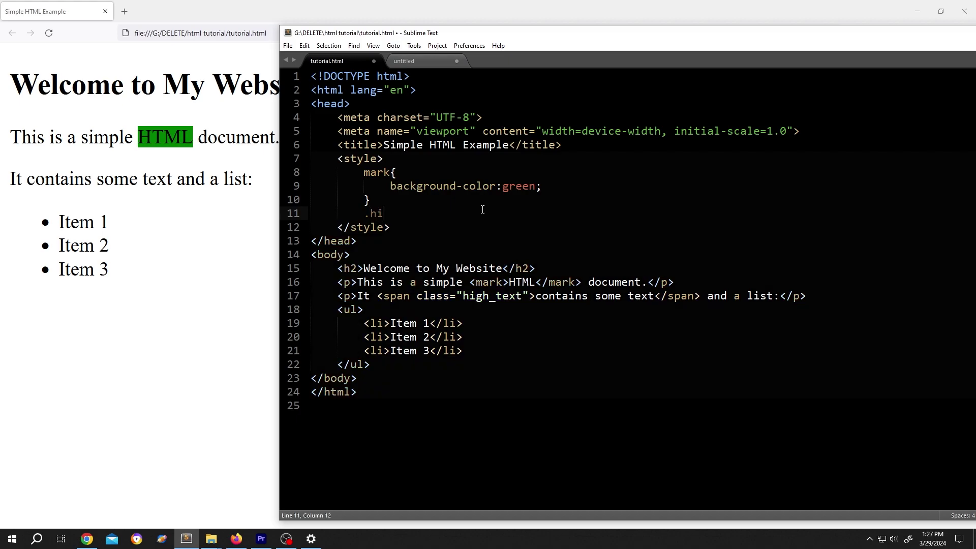
pyautogui.write('gh_text')
pyautogui.write('{}')
pyautogui.press('Return')
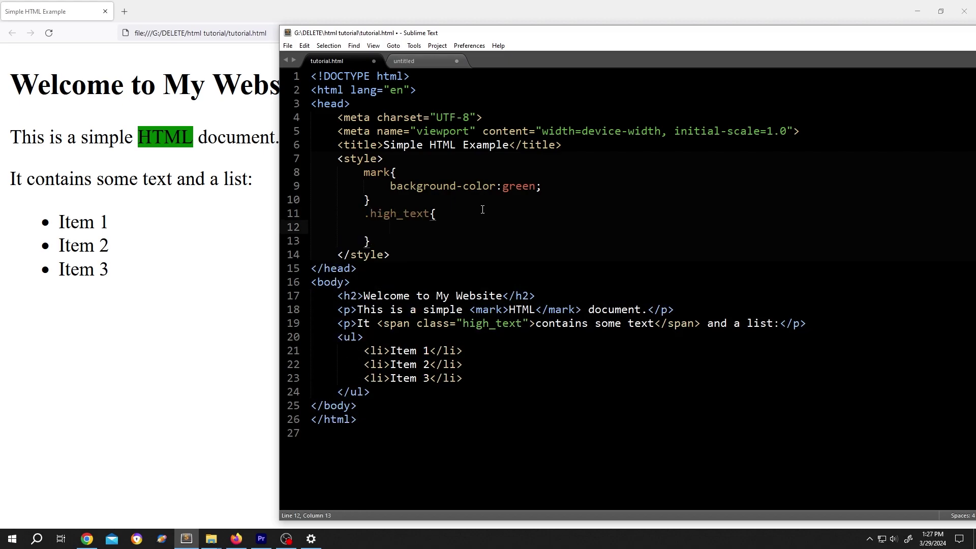
pyautogui.write('background')
pyautogui.write('-color:')
pyautogui.write('gray')
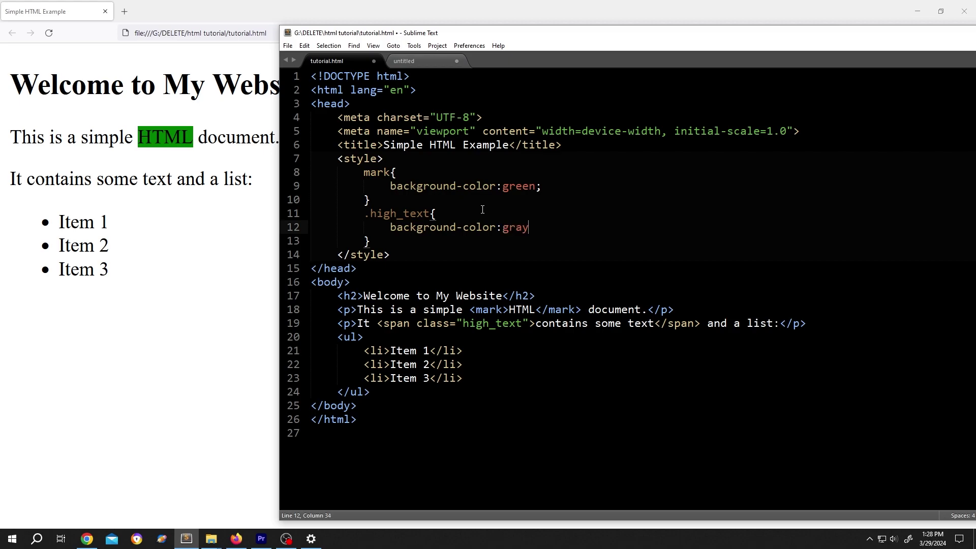
pyautogui.write(';')
# Save the file and reload the browser to show the gray highlight.
pyautogui.click(289, 46)
pyautogui.click(303, 126)
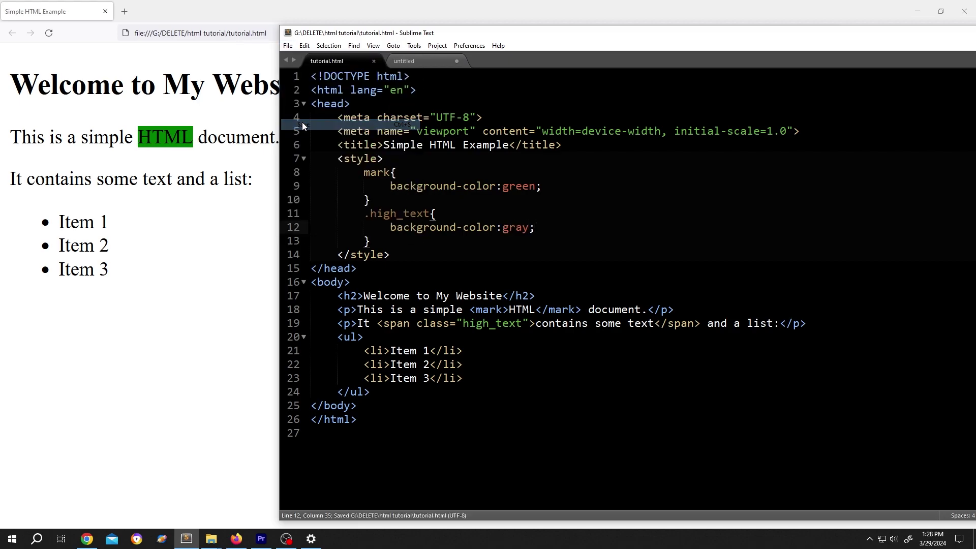
pyautogui.click(49, 33)
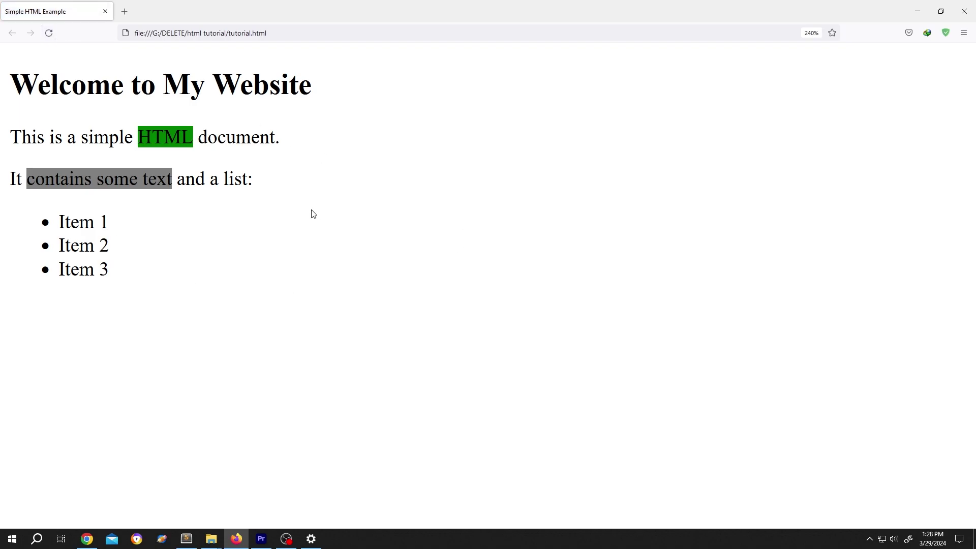